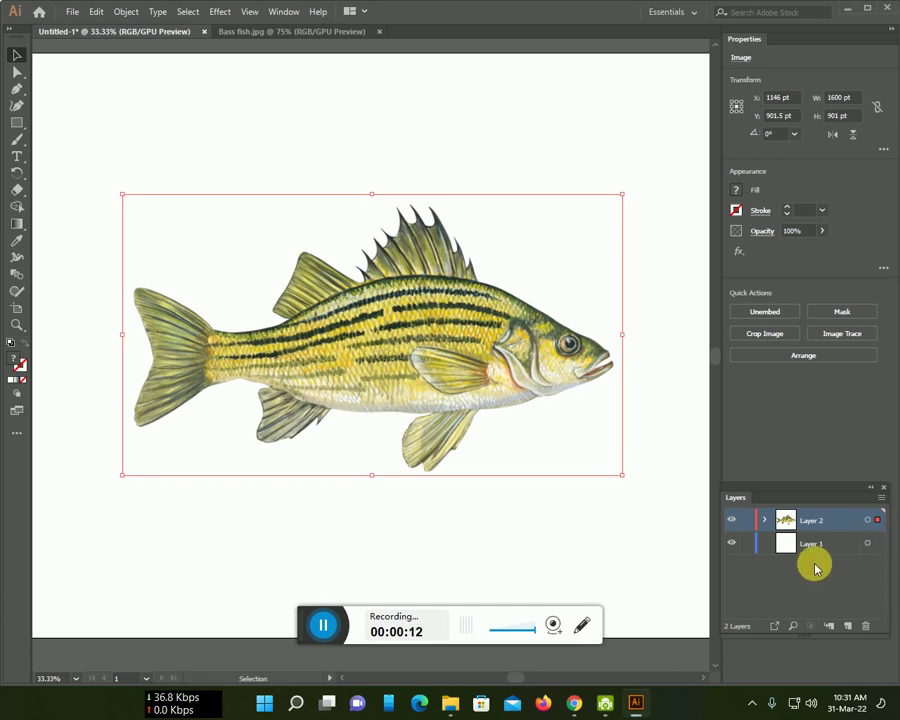
Move the bass photo from Layer 2 down onto Layer 1.
{"action": "left_click_drag", "start_coordinate": [881, 545], "coordinate": [874, 540]}
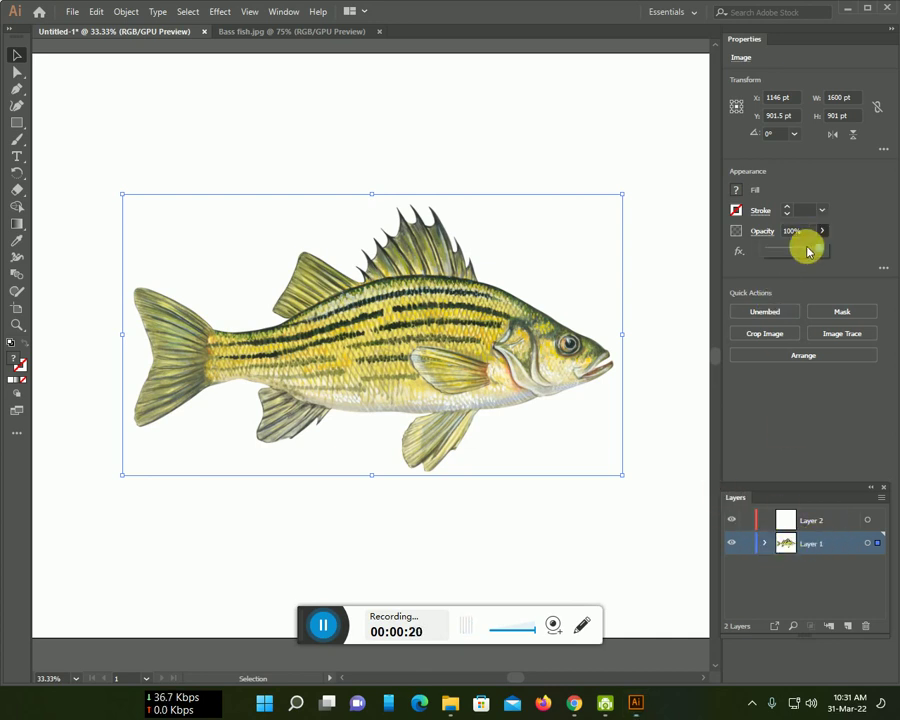
Fade the fish photo to 65% opacity and lock Layer 1.
{"action": "left_click", "coordinate": [808, 251]}
{"action": "left_click_drag", "start_coordinate": [803, 251], "coordinate": [797, 249]}
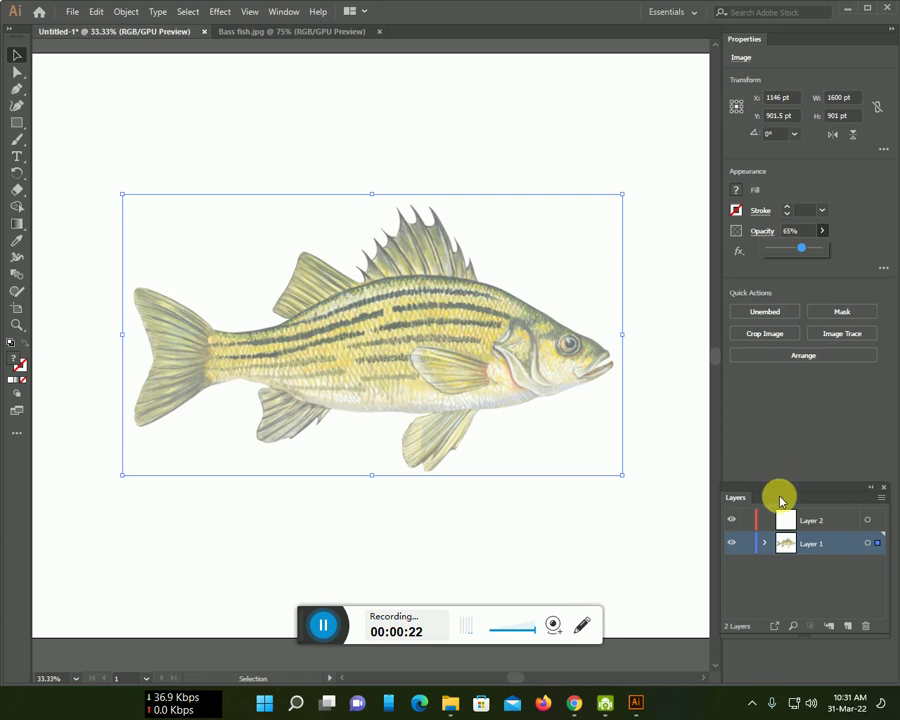
{"action": "left_click", "coordinate": [748, 543]}
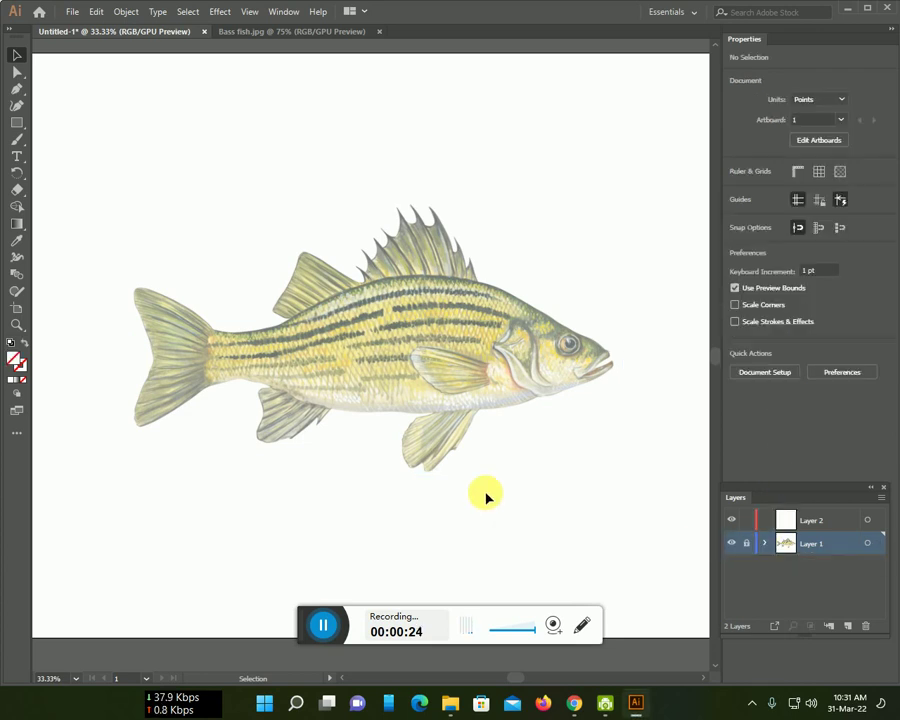
Make Layer 2 the active layer and switch to the Paintbrush tool.
{"action": "left_click", "coordinate": [828, 522]}
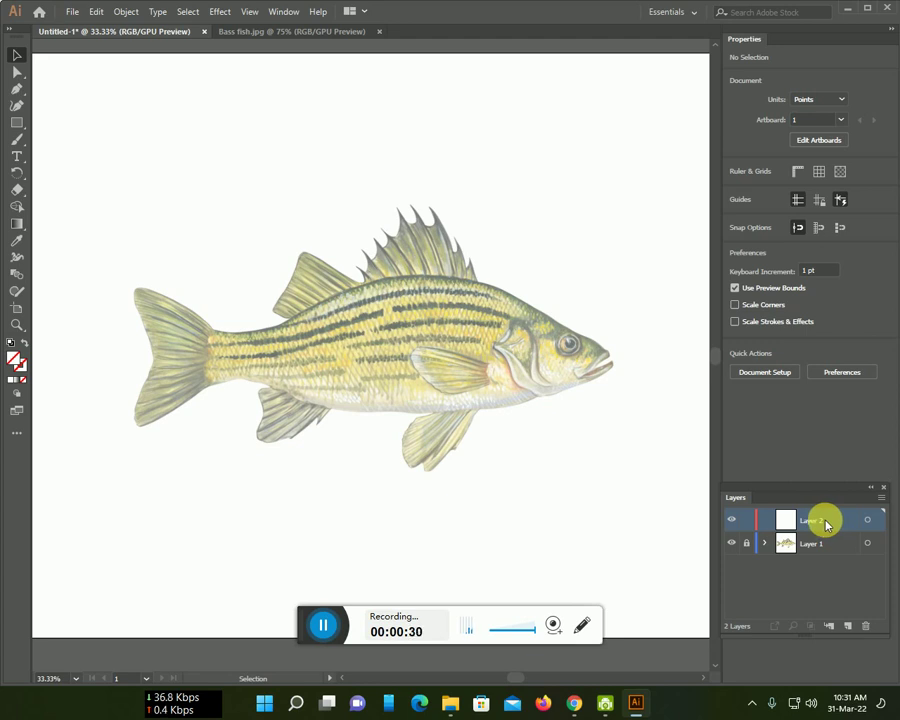
{"action": "key", "text": "b"}
{"action": "left_click", "coordinate": [824, 230]}
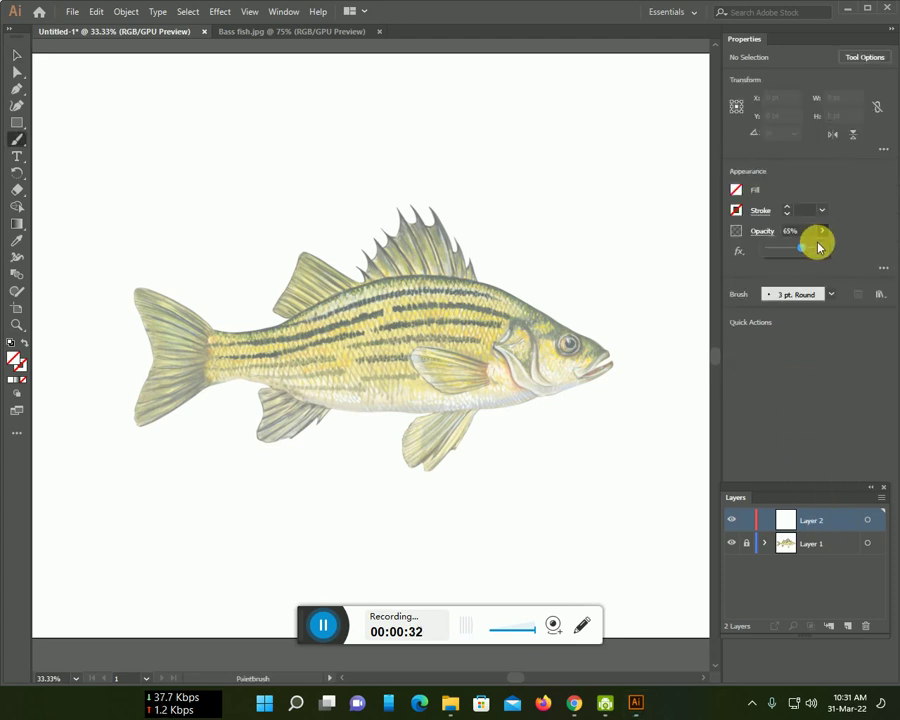
Set the paintbrush stroke colour to black from the Stroke swatches.
{"action": "left_click", "coordinate": [736, 210]}
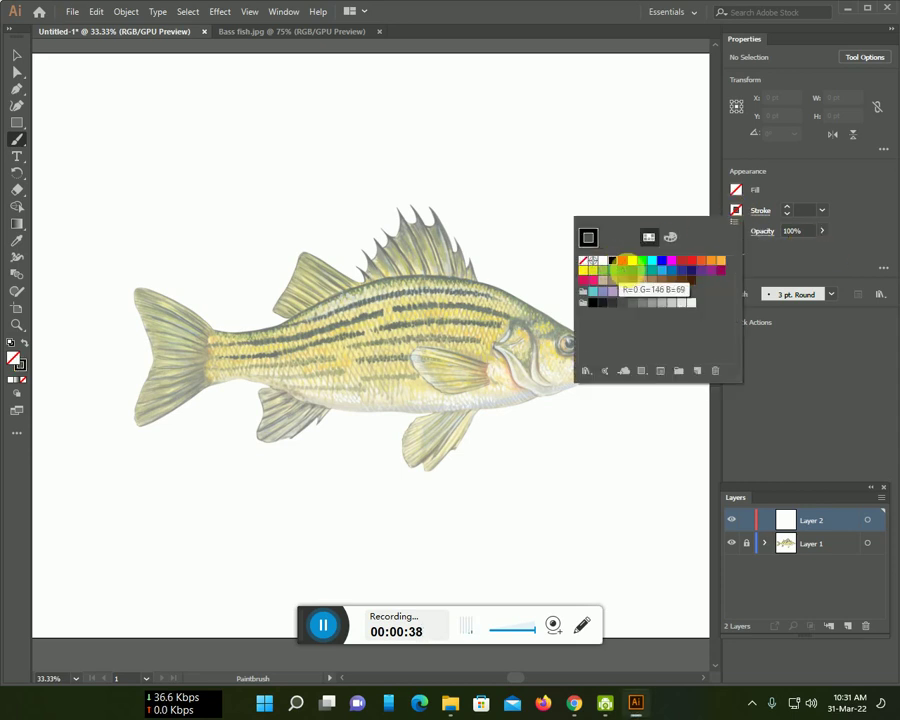
{"action": "left_click", "coordinate": [776, 265]}
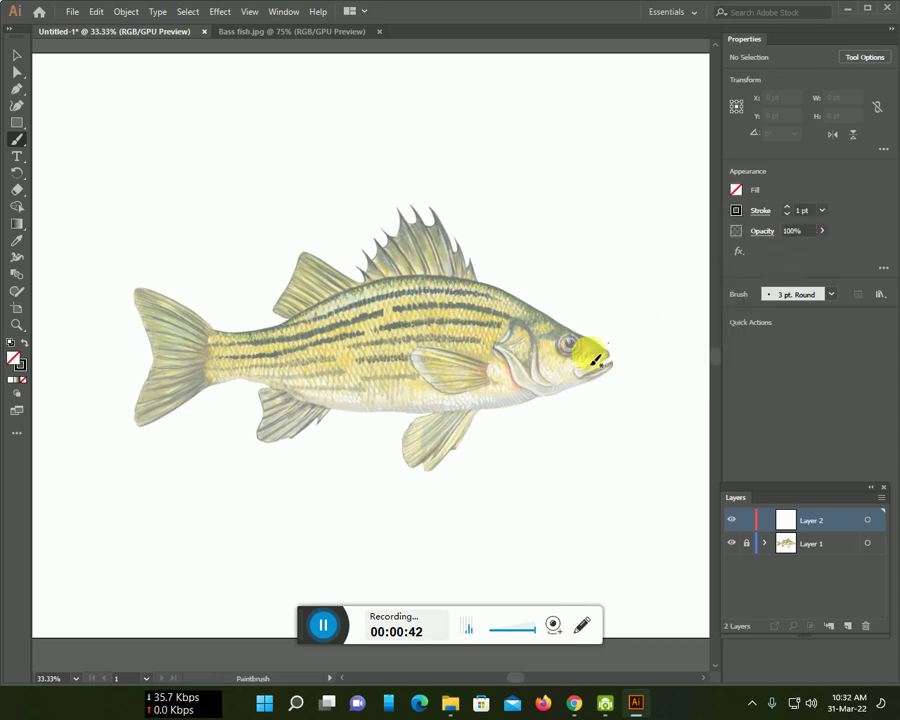
Zoom in on the mouth and trace the lower jaw, upper lip and mouth corner.
{"action": "scroll", "coordinate": [579, 433], "scroll_direction": "up", "scroll_amount": 3}
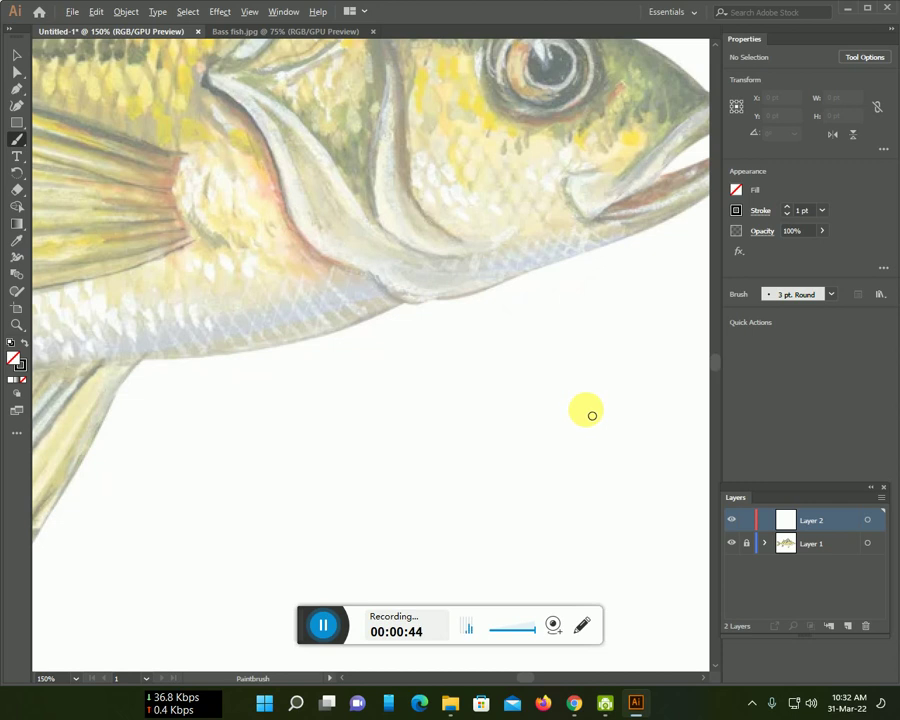
{"action": "scroll", "coordinate": [592, 415], "scroll_direction": "up", "scroll_amount": 1}
{"action": "scroll", "coordinate": [566, 320], "scroll_direction": "up", "scroll_amount": 1}
{"action": "scroll", "coordinate": [566, 320], "scroll_direction": "up", "scroll_amount": 4}
{"action": "scroll", "coordinate": [456, 492], "scroll_direction": "up", "scroll_amount": 1}
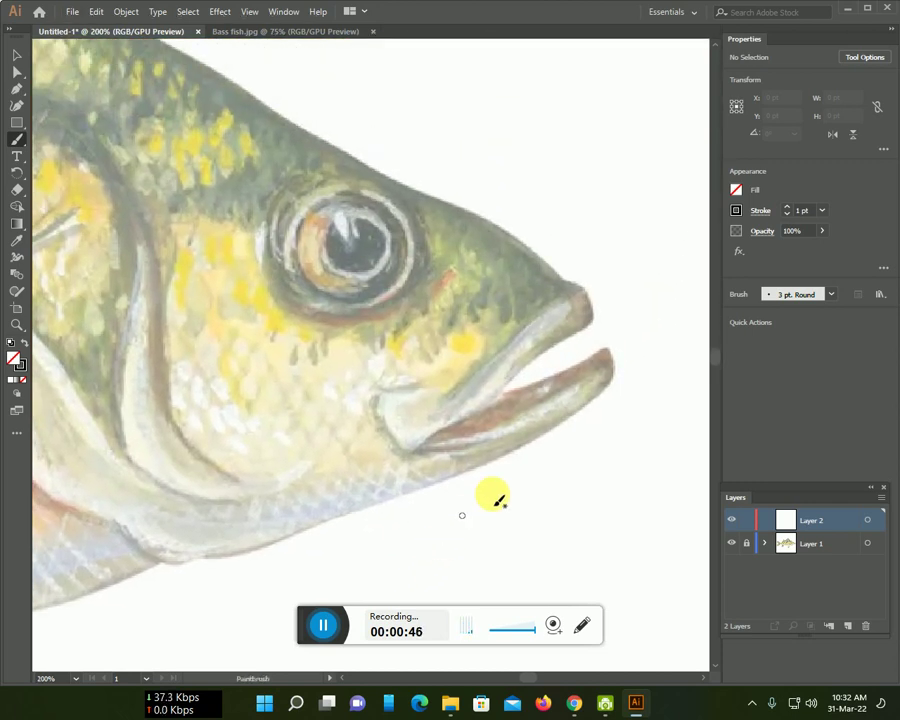
{"action": "scroll", "coordinate": [528, 478], "scroll_direction": "up", "scroll_amount": 1}
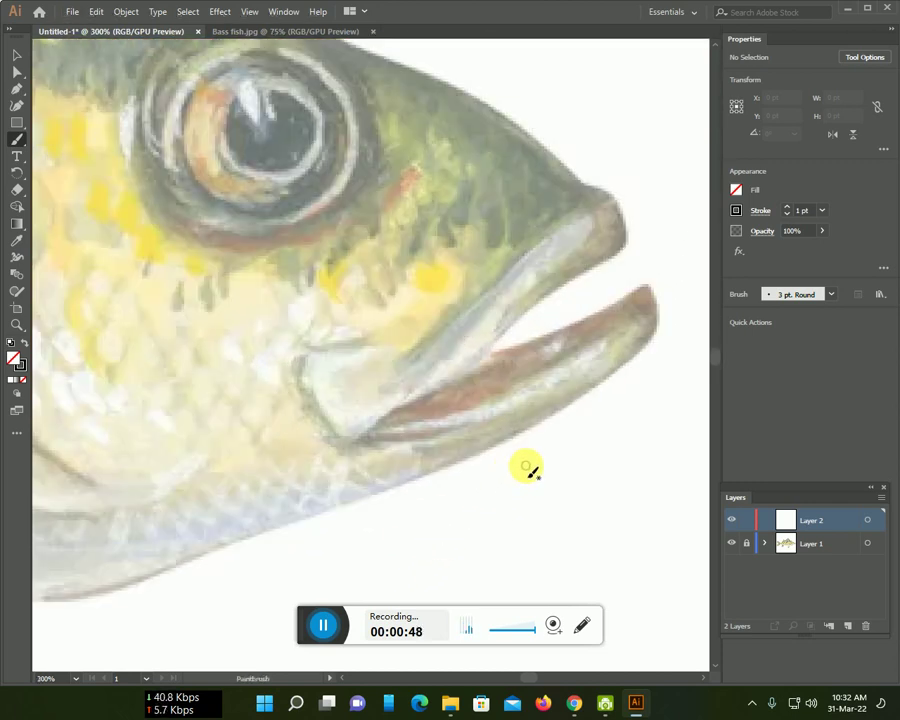
{"action": "scroll", "coordinate": [528, 468], "scroll_direction": "up", "scroll_amount": 1}
{"action": "left_click_drag", "start_coordinate": [528, 452], "coordinate": [504, 500]}
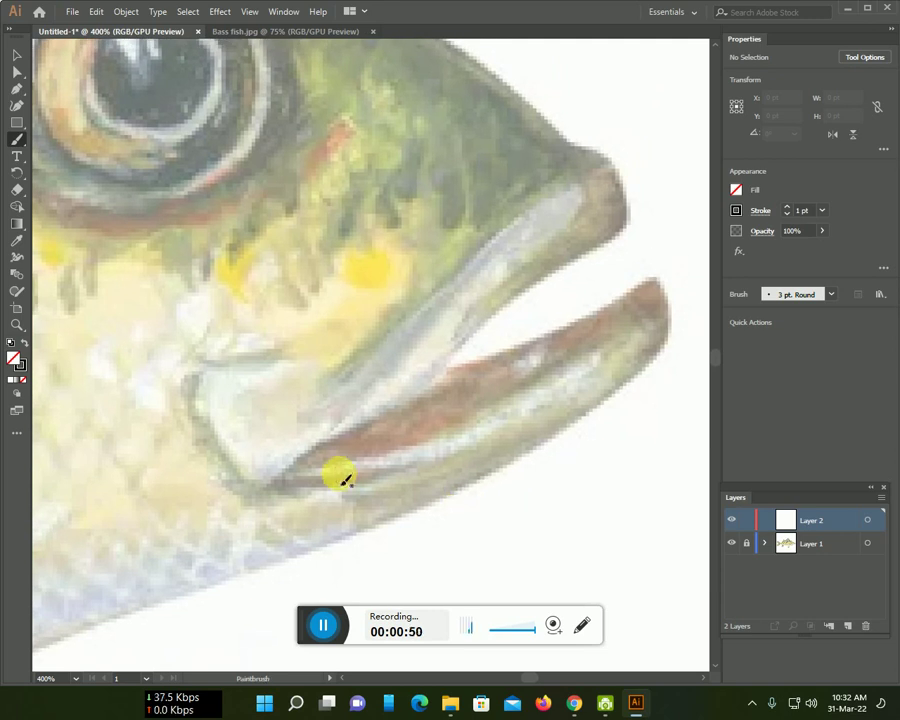
{"action": "left_click_drag", "start_coordinate": [284, 469], "coordinate": [430, 390]}
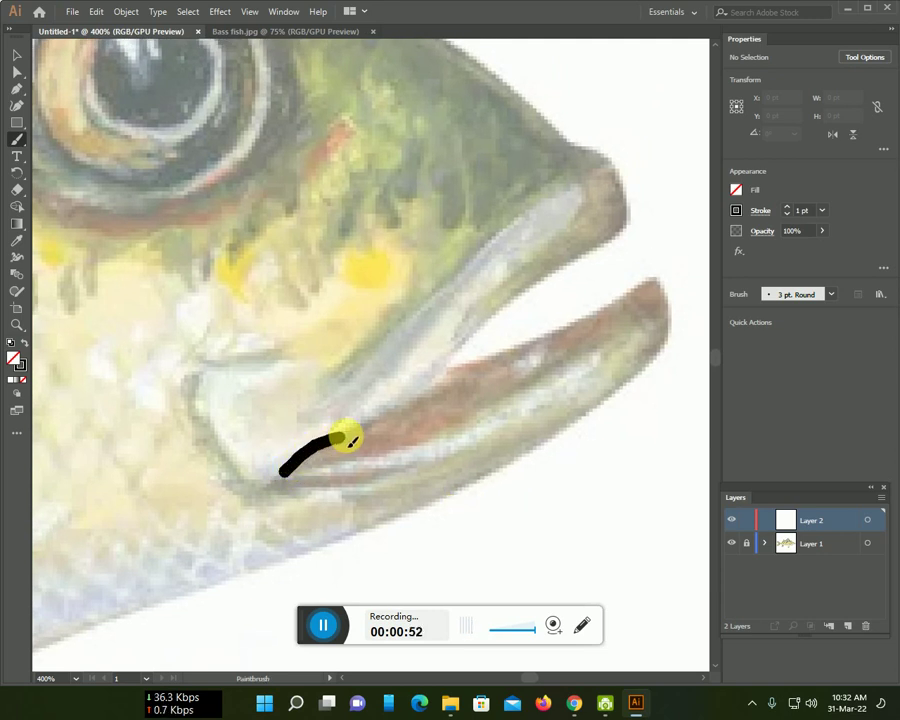
{"action": "mouse_move", "coordinate": [463, 355]}
{"action": "left_mouse_down"}
{"action": "mouse_move", "coordinate": [488, 315]}
{"action": "mouse_move", "coordinate": [612, 241]}
{"action": "mouse_move", "coordinate": [629, 209]}
{"action": "mouse_move", "coordinate": [617, 171]}
{"action": "mouse_move", "coordinate": [474, 60]}
{"action": "left_mouse_up"}
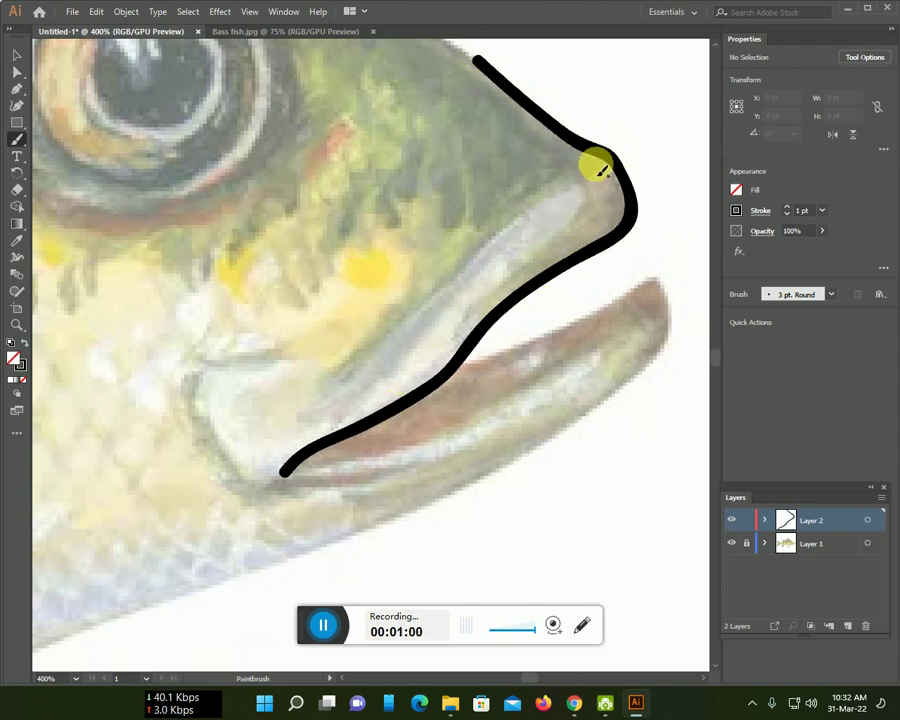
{"action": "mouse_move", "coordinate": [595, 167]}
{"action": "left_mouse_down"}
{"action": "mouse_move", "coordinate": [462, 257]}
{"action": "mouse_move", "coordinate": [366, 358]}
{"action": "left_mouse_up"}
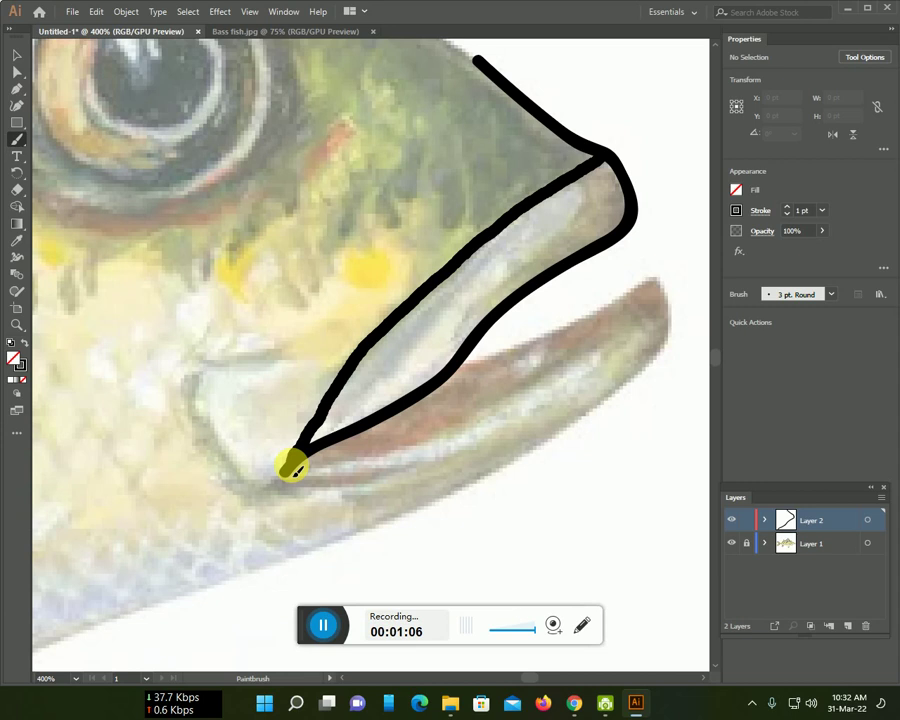
Trace the lower jaw edge, the cheek curve and the belly edge under the head.
{"action": "scroll", "coordinate": [365, 480], "scroll_direction": "down", "scroll_amount": 2}
{"action": "mouse_move", "coordinate": [345, 488]}
{"action": "left_mouse_down"}
{"action": "mouse_move", "coordinate": [512, 415]}
{"action": "mouse_move", "coordinate": [607, 355]}
{"action": "mouse_move", "coordinate": [665, 305]}
{"action": "mouse_move", "coordinate": [663, 231]}
{"action": "mouse_move", "coordinate": [520, 302]}
{"action": "mouse_move", "coordinate": [464, 313]}
{"action": "mouse_move", "coordinate": [393, 358]}
{"action": "mouse_move", "coordinate": [464, 360]}
{"action": "mouse_move", "coordinate": [535, 388]}
{"action": "left_mouse_up"}
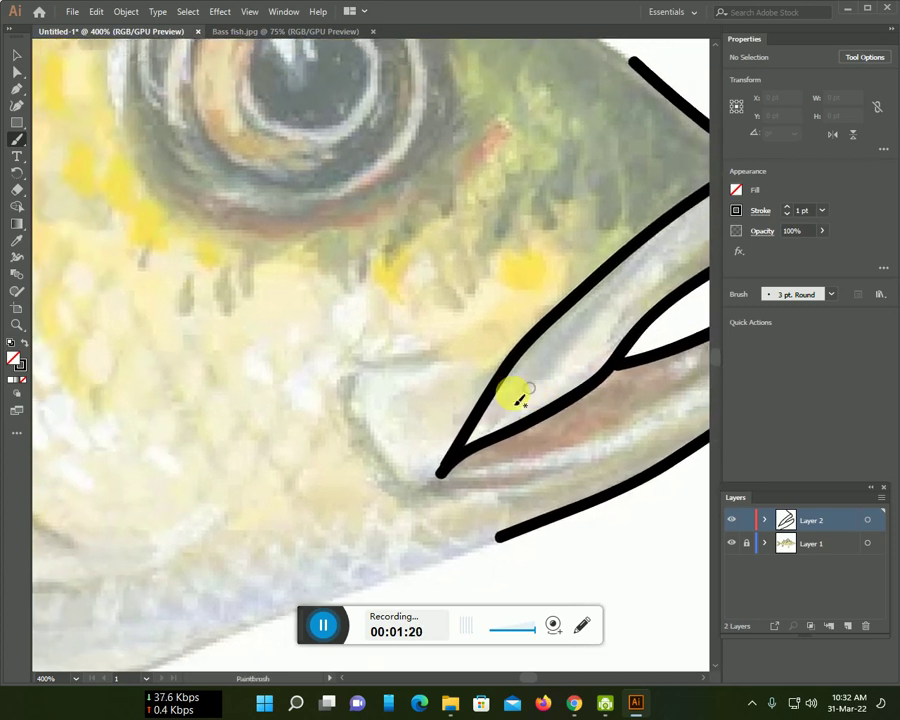
{"action": "left_click_drag", "start_coordinate": [337, 385], "coordinate": [346, 424]}
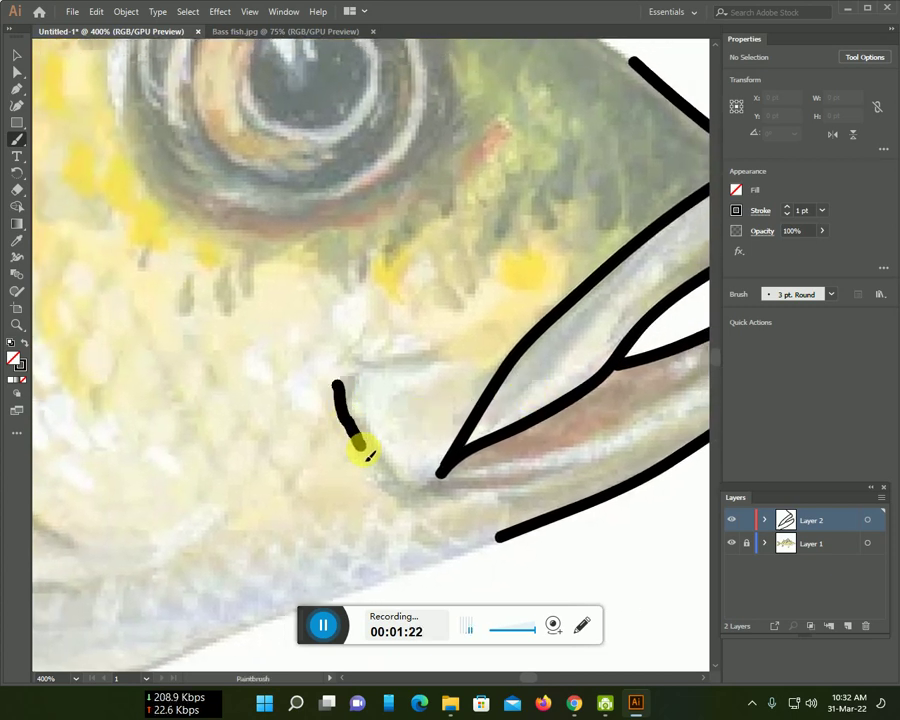
{"action": "mouse_move", "coordinate": [403, 485]}
{"action": "left_mouse_down"}
{"action": "mouse_move", "coordinate": [416, 493]}
{"action": "mouse_move", "coordinate": [463, 323]}
{"action": "left_mouse_up"}
{"action": "left_click_drag", "start_coordinate": [261, 437], "coordinate": [570, 328]}
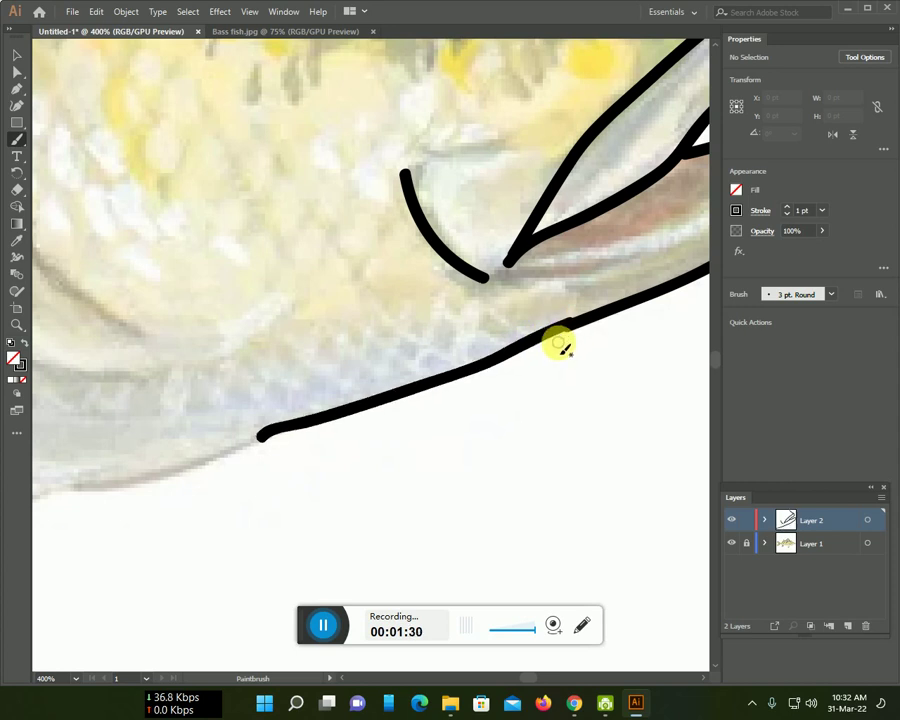
{"action": "scroll", "coordinate": [526, 356], "scroll_direction": "down", "scroll_amount": 2}
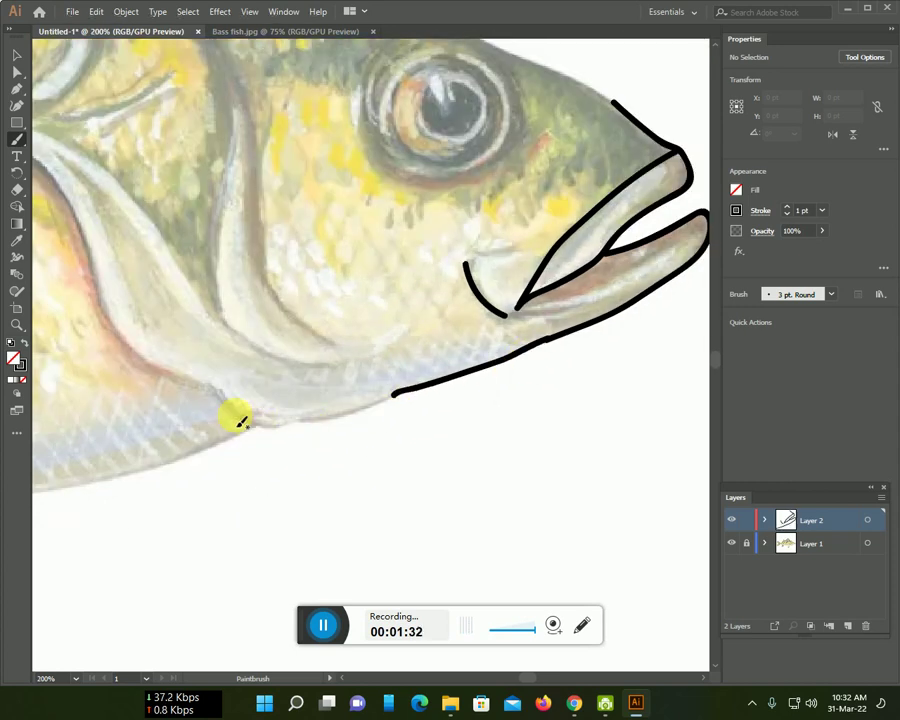
{"action": "mouse_move", "coordinate": [224, 400]}
{"action": "left_mouse_down"}
{"action": "mouse_move", "coordinate": [262, 425]}
{"action": "mouse_move", "coordinate": [348, 421]}
{"action": "left_mouse_up"}
{"action": "left_click_drag", "start_coordinate": [400, 401], "coordinate": [397, 404]}
Outline the eye with pupil, rim and outer ring strokes.
{"action": "scroll", "coordinate": [354, 400], "scroll_direction": "up", "scroll_amount": 2}
{"action": "scroll", "coordinate": [398, 305], "scroll_direction": "up", "scroll_amount": 2}
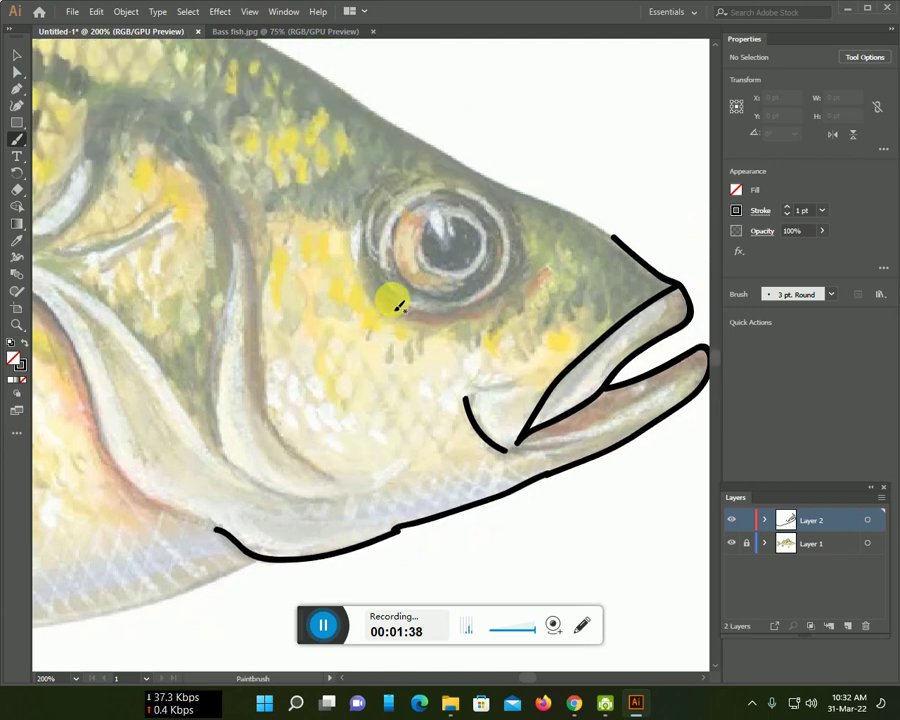
{"action": "scroll", "coordinate": [470, 300], "scroll_direction": "up", "scroll_amount": 2}
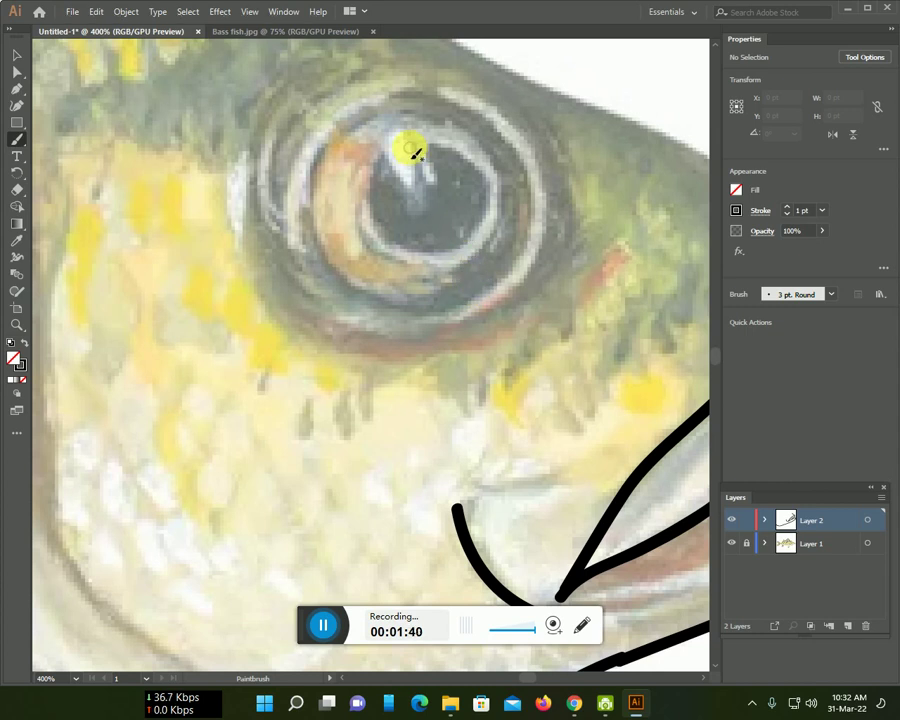
{"action": "mouse_move", "coordinate": [400, 148]}
{"action": "left_mouse_down"}
{"action": "mouse_move", "coordinate": [452, 258]}
{"action": "mouse_move", "coordinate": [478, 235]}
{"action": "mouse_move", "coordinate": [486, 201]}
{"action": "mouse_move", "coordinate": [466, 161]}
{"action": "mouse_move", "coordinate": [424, 150]}
{"action": "mouse_move", "coordinate": [357, 192]}
{"action": "left_mouse_up"}
{"action": "mouse_move", "coordinate": [310, 168]}
{"action": "left_mouse_down"}
{"action": "mouse_move", "coordinate": [311, 231]}
{"action": "mouse_move", "coordinate": [364, 285]}
{"action": "mouse_move", "coordinate": [410, 297]}
{"action": "mouse_move", "coordinate": [470, 290]}
{"action": "mouse_move", "coordinate": [516, 259]}
{"action": "mouse_move", "coordinate": [528, 180]}
{"action": "mouse_move", "coordinate": [482, 116]}
{"action": "mouse_move", "coordinate": [410, 100]}
{"action": "mouse_move", "coordinate": [377, 106]}
{"action": "mouse_move", "coordinate": [353, 124]}
{"action": "left_mouse_up"}
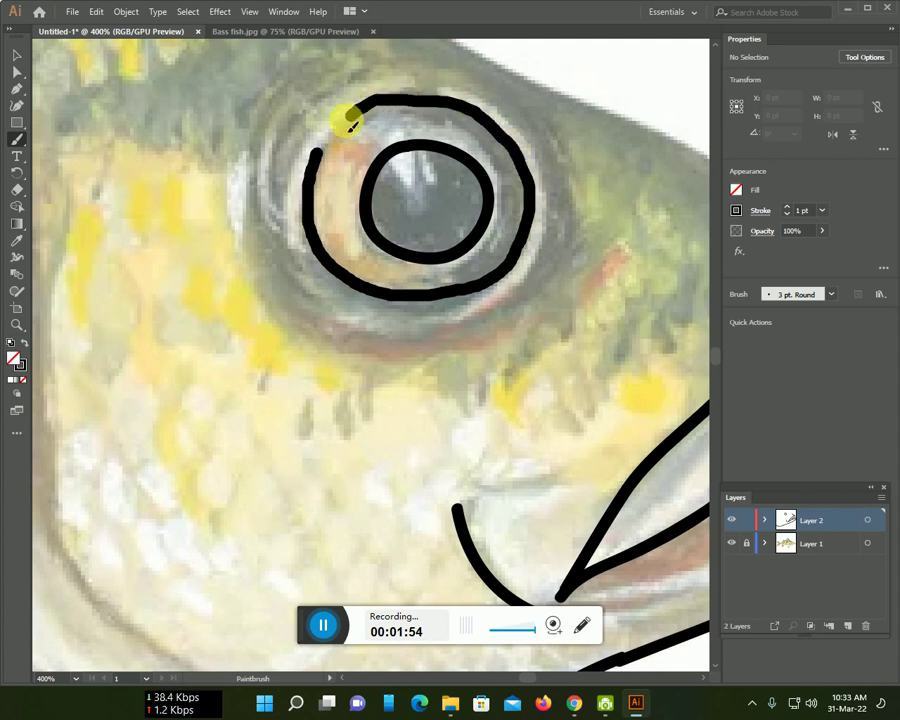
{"action": "scroll", "coordinate": [376, 358], "scroll_direction": "up", "scroll_amount": 2}
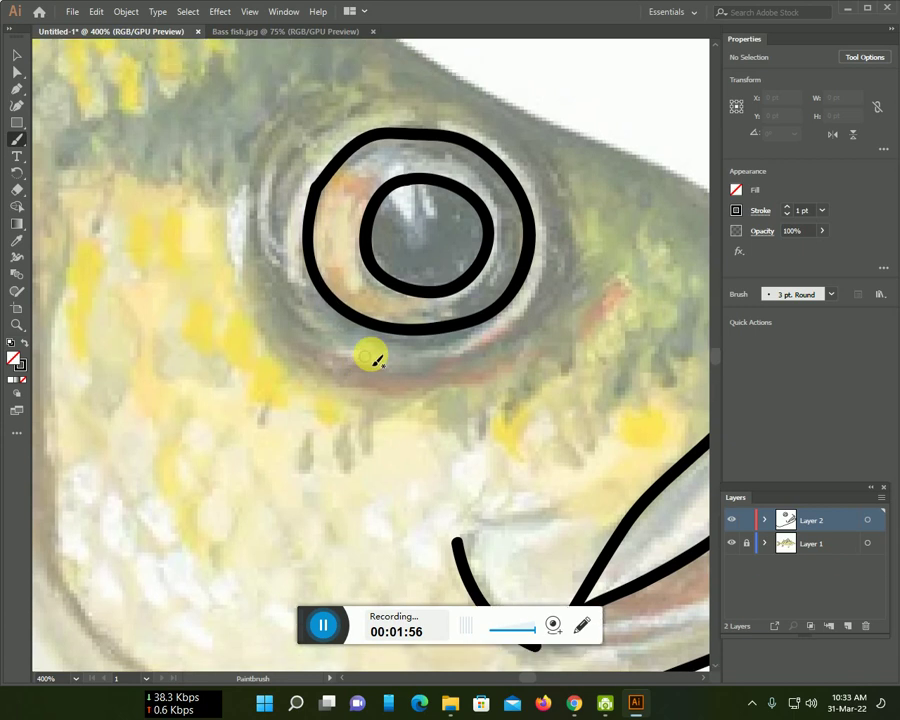
{"action": "mouse_move", "coordinate": [250, 255]}
{"action": "left_mouse_down"}
{"action": "mouse_move", "coordinate": [305, 378]}
{"action": "mouse_move", "coordinate": [366, 407]}
{"action": "mouse_move", "coordinate": [432, 414]}
{"action": "mouse_move", "coordinate": [502, 394]}
{"action": "mouse_move", "coordinate": [538, 368]}
{"action": "mouse_move", "coordinate": [566, 313]}
{"action": "mouse_move", "coordinate": [570, 241]}
{"action": "mouse_move", "coordinate": [538, 195]}
{"action": "mouse_move", "coordinate": [490, 155]}
{"action": "mouse_move", "coordinate": [372, 141]}
{"action": "mouse_move", "coordinate": [325, 149]}
{"action": "mouse_move", "coordinate": [261, 218]}
{"action": "mouse_move", "coordinate": [248, 250]}
{"action": "left_mouse_up"}
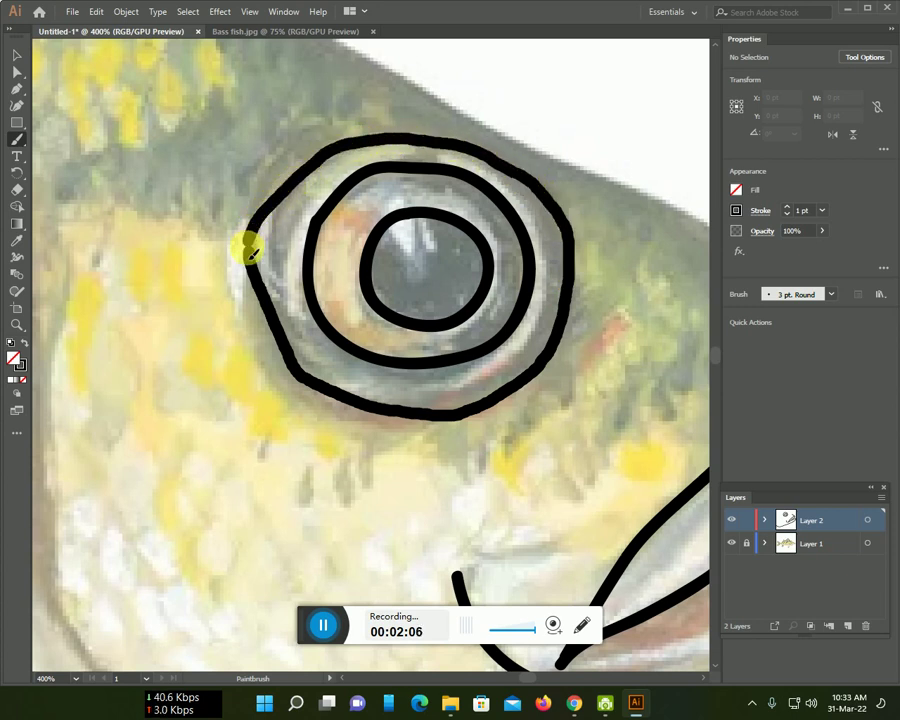
Trace the top of the head from the forehead to the snout.
{"action": "scroll", "coordinate": [392, 466], "scroll_direction": "up", "scroll_amount": 2}
{"action": "scroll", "coordinate": [318, 209], "scroll_direction": "up", "scroll_amount": 2}
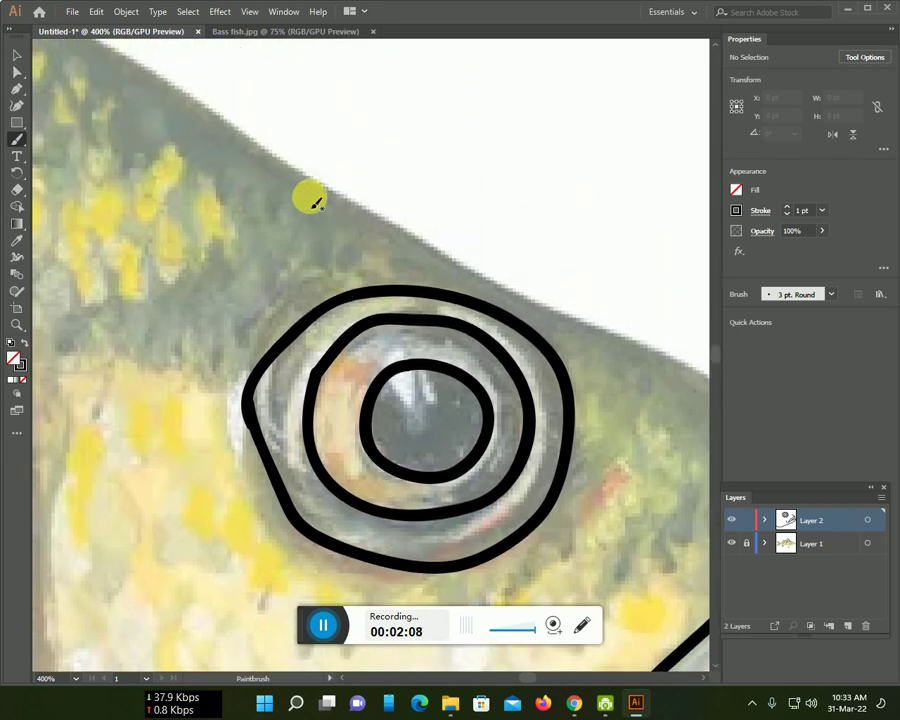
{"action": "mouse_move", "coordinate": [293, 172]}
{"action": "left_mouse_down"}
{"action": "mouse_move", "coordinate": [703, 386]}
{"action": "mouse_move", "coordinate": [411, 255]}
{"action": "mouse_move", "coordinate": [458, 254]}
{"action": "mouse_move", "coordinate": [482, 265]}
{"action": "left_mouse_up"}
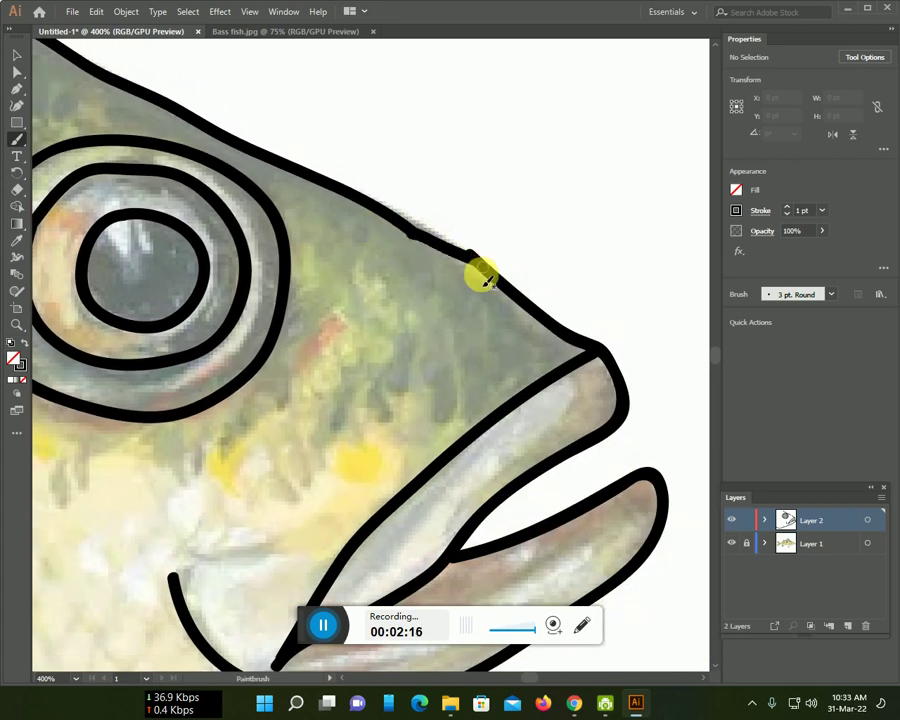
{"action": "scroll", "coordinate": [438, 302], "scroll_direction": "down", "scroll_amount": 2}
Trace the gill plate's rear, inner and outer cover edges plus a short top line.
{"action": "left_click_drag", "start_coordinate": [374, 420], "coordinate": [649, 445]}
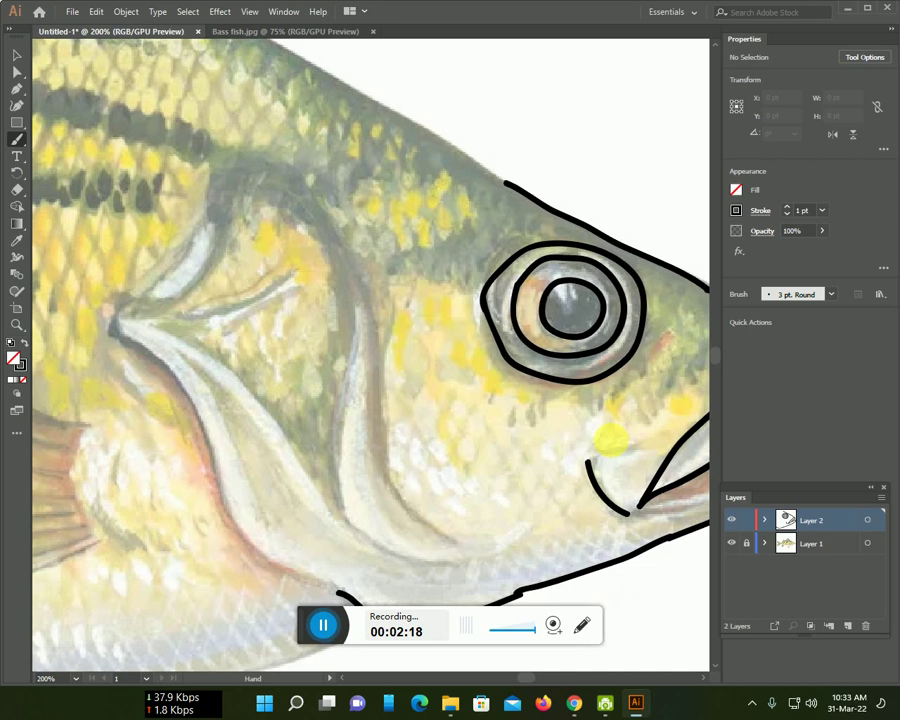
{"action": "left_click_drag", "start_coordinate": [313, 205], "coordinate": [410, 505]}
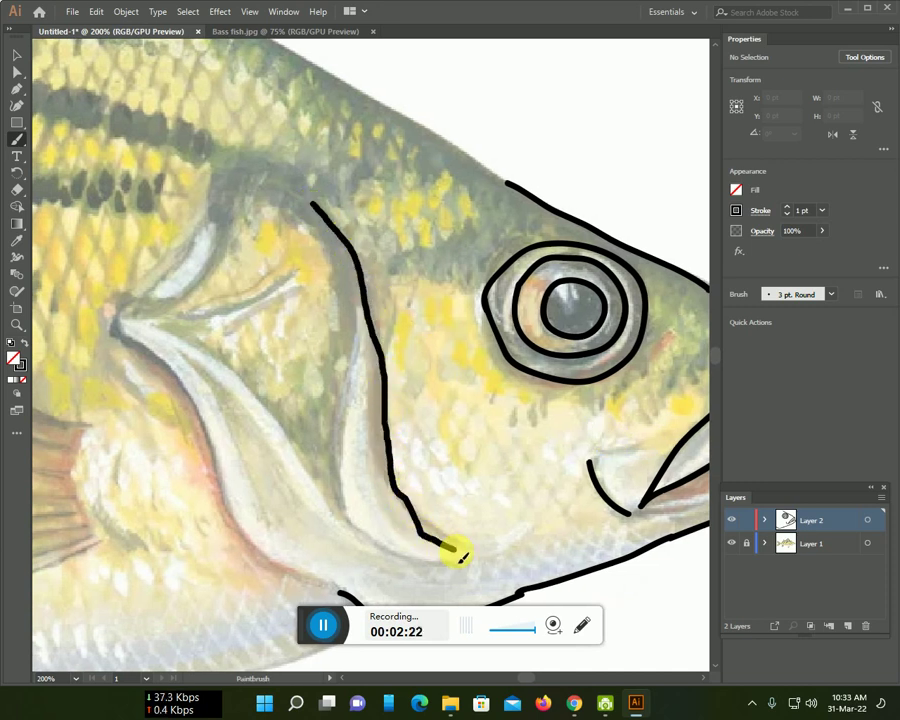
{"action": "mouse_move", "coordinate": [357, 303]}
{"action": "left_mouse_down"}
{"action": "mouse_move", "coordinate": [341, 470]}
{"action": "mouse_move", "coordinate": [362, 525]}
{"action": "left_mouse_up"}
{"action": "left_click_drag", "start_coordinate": [455, 562], "coordinate": [388, 497]}
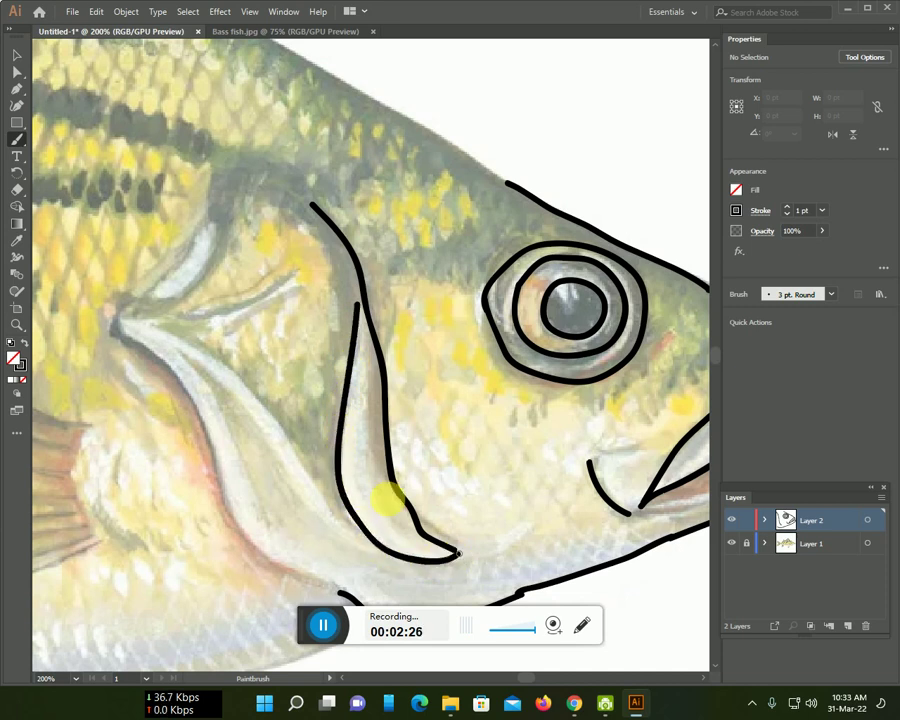
{"action": "left_click_drag", "start_coordinate": [110, 330], "coordinate": [266, 540]}
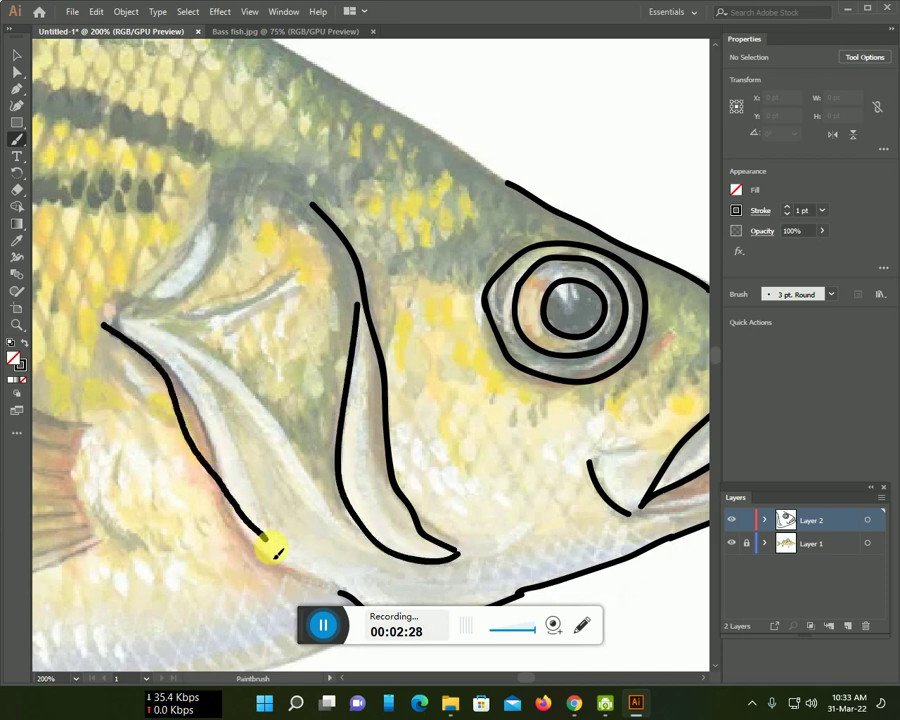
{"action": "mouse_move", "coordinate": [362, 539]}
{"action": "left_mouse_down"}
{"action": "mouse_move", "coordinate": [215, 352]}
{"action": "mouse_move", "coordinate": [172, 316]}
{"action": "mouse_move", "coordinate": [100, 316]}
{"action": "mouse_move", "coordinate": [217, 193]}
{"action": "mouse_move", "coordinate": [281, 181]}
{"action": "mouse_move", "coordinate": [318, 210]}
{"action": "left_mouse_up"}
{"action": "mouse_move", "coordinate": [205, 323]}
{"action": "left_mouse_down"}
{"action": "mouse_move", "coordinate": [227, 305]}
{"action": "mouse_move", "coordinate": [292, 289]}
{"action": "left_mouse_up"}
{"action": "key", "text": "ctrl+minus"}
{"action": "mouse_move", "coordinate": [249, 357]}
{"action": "left_mouse_down"}
{"action": "mouse_move", "coordinate": [488, 369]}
{"action": "mouse_move", "coordinate": [416, 317]}
{"action": "mouse_move", "coordinate": [235, 265]}
{"action": "mouse_move", "coordinate": [165, 263]}
{"action": "mouse_move", "coordinate": [116, 321]}
{"action": "left_mouse_up"}
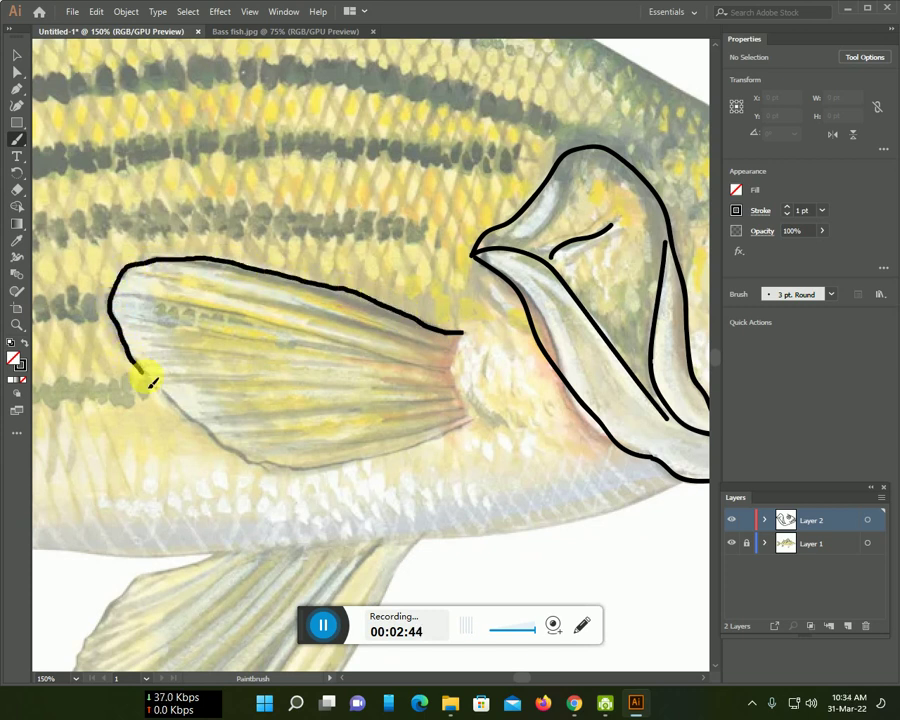
Trace the pectoral fin's bottom edge and the belly line back toward the tail.
{"action": "left_click_drag", "start_coordinate": [340, 478], "coordinate": [468, 422]}
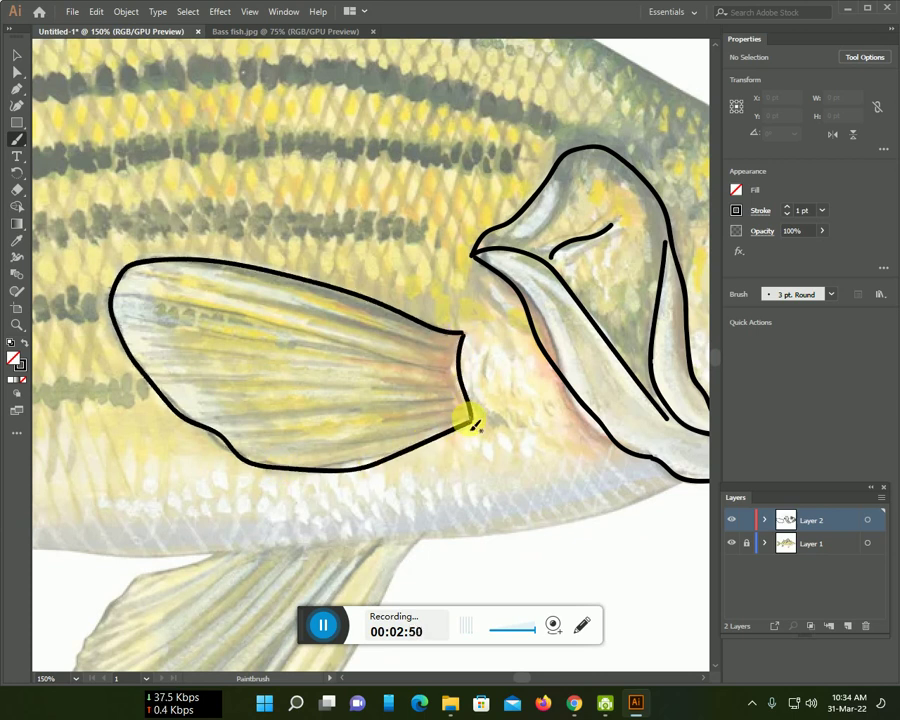
{"action": "scroll", "coordinate": [400, 450], "scroll_direction": "down", "scroll_amount": 2}
{"action": "mouse_move", "coordinate": [418, 442]}
{"action": "left_mouse_down"}
{"action": "mouse_move", "coordinate": [482, 446]}
{"action": "mouse_move", "coordinate": [669, 394]}
{"action": "mouse_move", "coordinate": [690, 378]}
{"action": "left_mouse_up"}
{"action": "scroll", "coordinate": [510, 415], "scroll_direction": "left", "scroll_amount": 3}
{"action": "scroll", "coordinate": [495, 425], "scroll_direction": "left", "scroll_amount": 4}
{"action": "left_click_drag", "start_coordinate": [464, 448], "coordinate": [252, 437]}
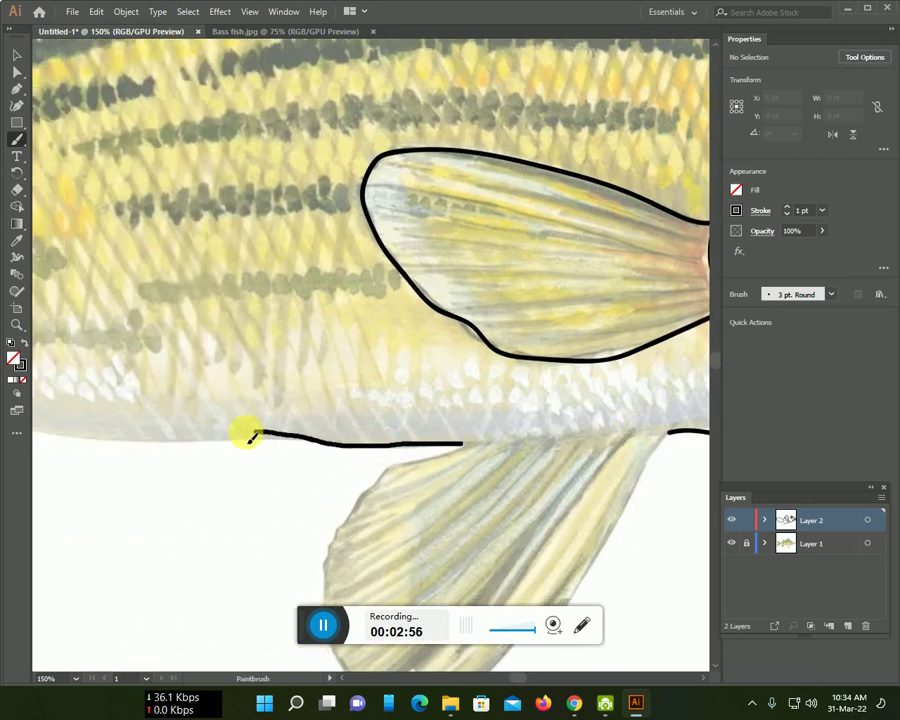
{"action": "left_click_drag", "start_coordinate": [137, 440], "coordinate": [64, 422]}
{"action": "scroll", "coordinate": [220, 418], "scroll_direction": "down", "scroll_amount": 2, "text": "alt"}
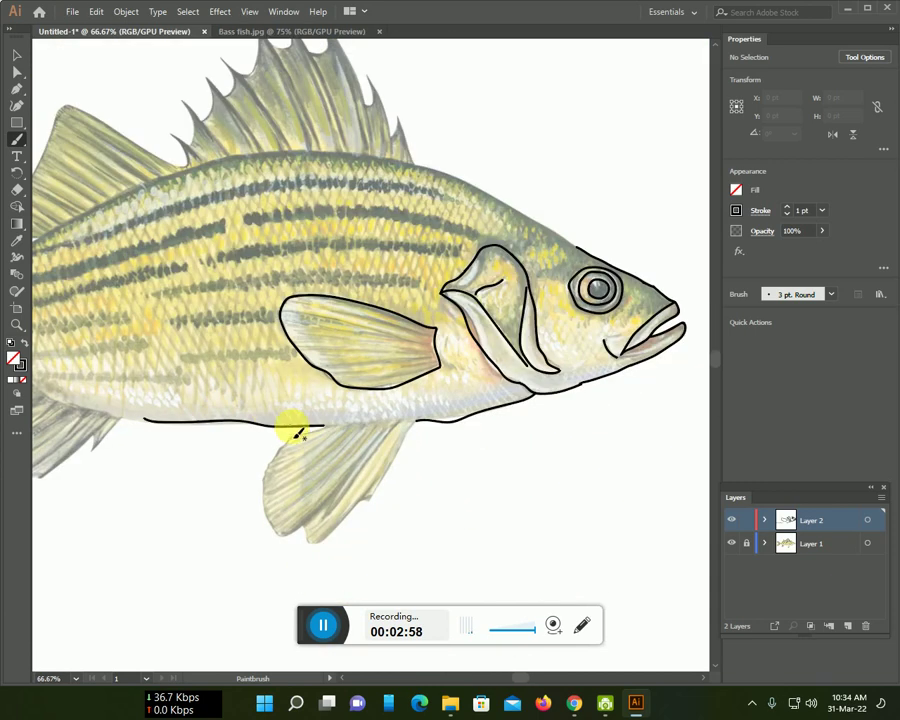
Outline the pelvic fin and extend the belly line to the tail.
{"action": "mouse_move", "coordinate": [283, 447]}
{"action": "left_mouse_down"}
{"action": "mouse_move", "coordinate": [266, 482]}
{"action": "mouse_move", "coordinate": [274, 532]}
{"action": "mouse_move", "coordinate": [305, 533]}
{"action": "mouse_move", "coordinate": [358, 515]}
{"action": "mouse_move", "coordinate": [414, 432]}
{"action": "left_mouse_up"}
{"action": "scroll", "coordinate": [504, 402], "scroll_direction": "left", "scroll_amount": 3}
{"action": "mouse_move", "coordinate": [495, 433]}
{"action": "left_mouse_down"}
{"action": "mouse_move", "coordinate": [333, 432]}
{"action": "mouse_move", "coordinate": [244, 472]}
{"action": "mouse_move", "coordinate": [160, 482]}
{"action": "mouse_move", "coordinate": [167, 455]}
{"action": "left_mouse_up"}
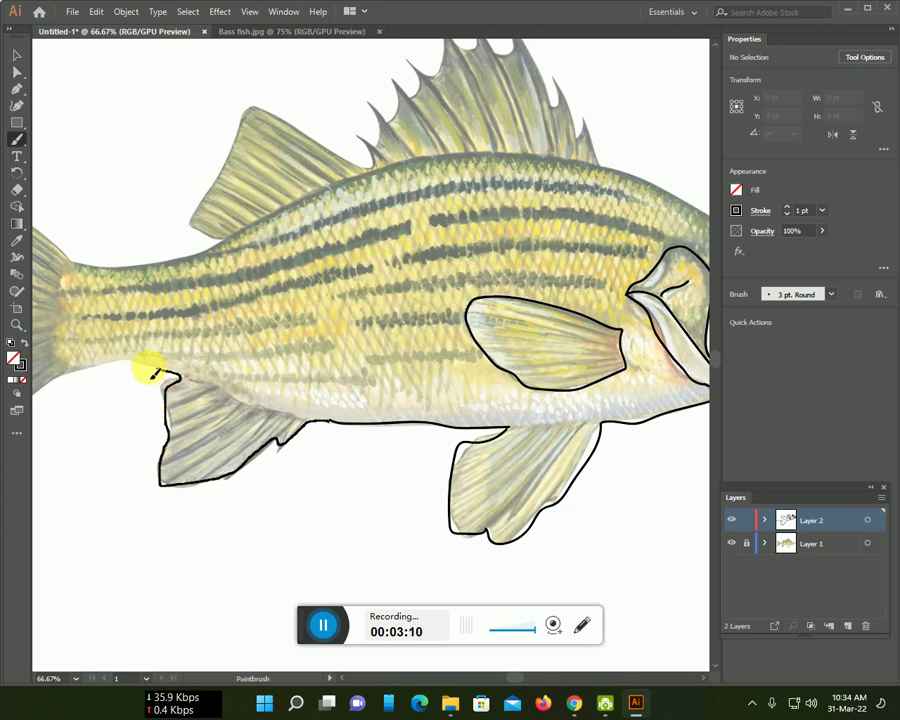
{"action": "left_click_drag", "start_coordinate": [104, 366], "coordinate": [72, 364]}
Trace the upper back, dorsal fins, lower tail lobe and back from eye to dorsal fin.
{"action": "mouse_move", "coordinate": [70, 261]}
{"action": "left_mouse_down"}
{"action": "mouse_move", "coordinate": [146, 274]}
{"action": "mouse_move", "coordinate": [212, 260]}
{"action": "left_mouse_up"}
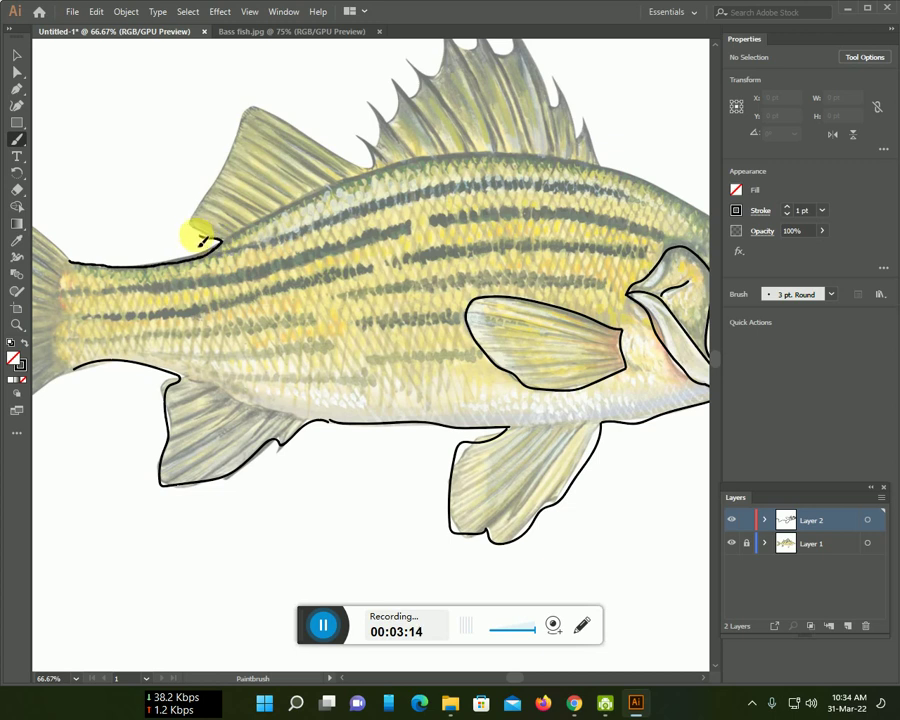
{"action": "mouse_move", "coordinate": [203, 216]}
{"action": "left_mouse_down"}
{"action": "mouse_move", "coordinate": [238, 131]}
{"action": "mouse_move", "coordinate": [287, 125]}
{"action": "mouse_move", "coordinate": [369, 167]}
{"action": "left_mouse_up"}
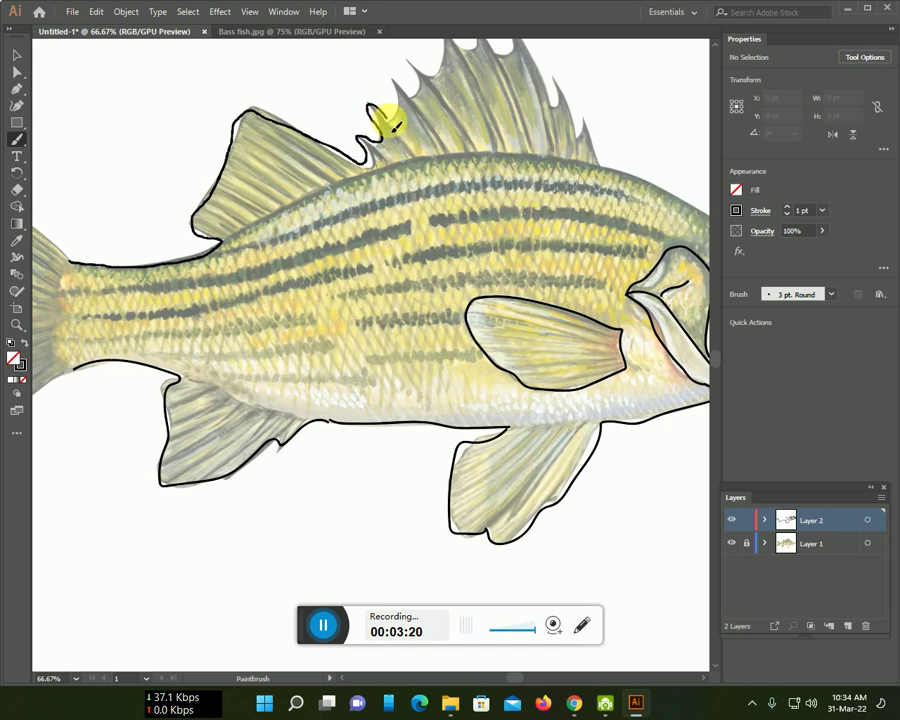
{"action": "left_click_drag", "start_coordinate": [410, 90], "coordinate": [440, 42]}
{"action": "mouse_move", "coordinate": [456, 209]}
{"action": "left_mouse_down"}
{"action": "mouse_move", "coordinate": [556, 244]}
{"action": "mouse_move", "coordinate": [657, 251]}
{"action": "left_mouse_up"}
{"action": "mouse_move", "coordinate": [268, 402]}
{"action": "left_mouse_down"}
{"action": "mouse_move", "coordinate": [115, 495]}
{"action": "mouse_move", "coordinate": [145, 382]}
{"action": "mouse_move", "coordinate": [113, 249]}
{"action": "mouse_move", "coordinate": [181, 237]}
{"action": "mouse_move", "coordinate": [260, 292]}
{"action": "left_mouse_up"}
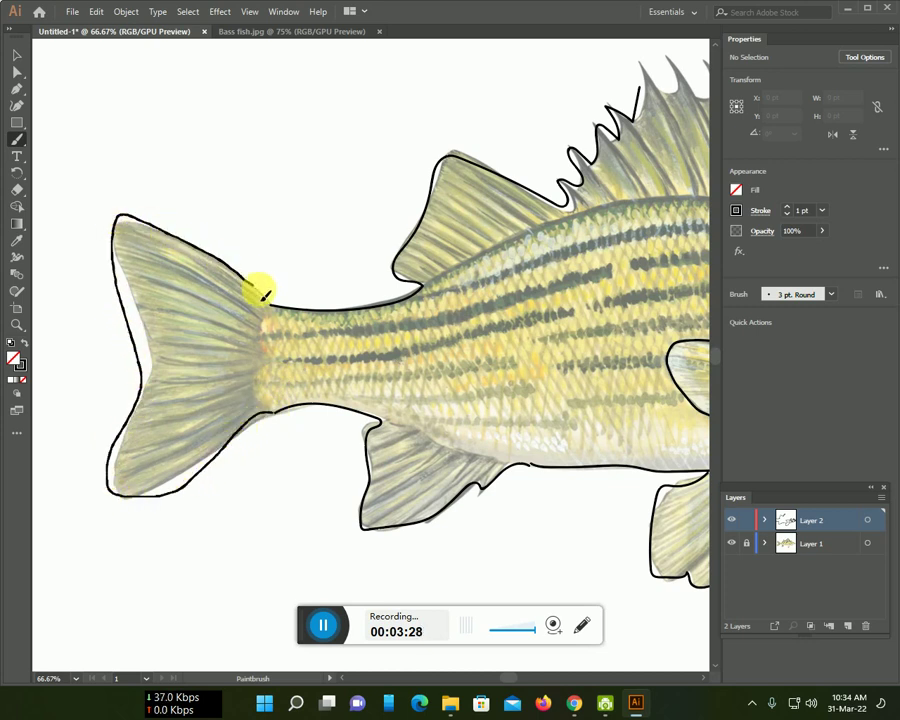
{"action": "left_click_drag", "start_coordinate": [386, 343], "coordinate": [8, 340]}
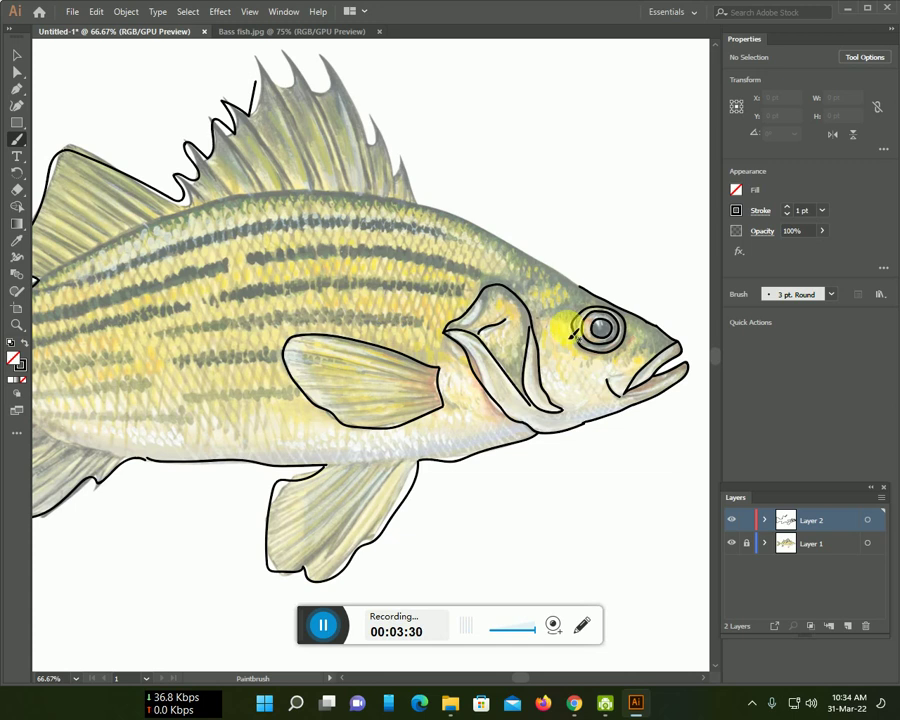
{"action": "mouse_move", "coordinate": [586, 292]}
{"action": "left_mouse_down"}
{"action": "mouse_move", "coordinate": [441, 210]}
{"action": "mouse_move", "coordinate": [381, 120]}
{"action": "mouse_move", "coordinate": [362, 134]}
{"action": "mouse_move", "coordinate": [331, 76]}
{"action": "mouse_move", "coordinate": [336, 88]}
{"action": "mouse_move", "coordinate": [287, 55]}
{"action": "mouse_move", "coordinate": [257, 72]}
{"action": "mouse_move", "coordinate": [258, 84]}
{"action": "left_mouse_up"}
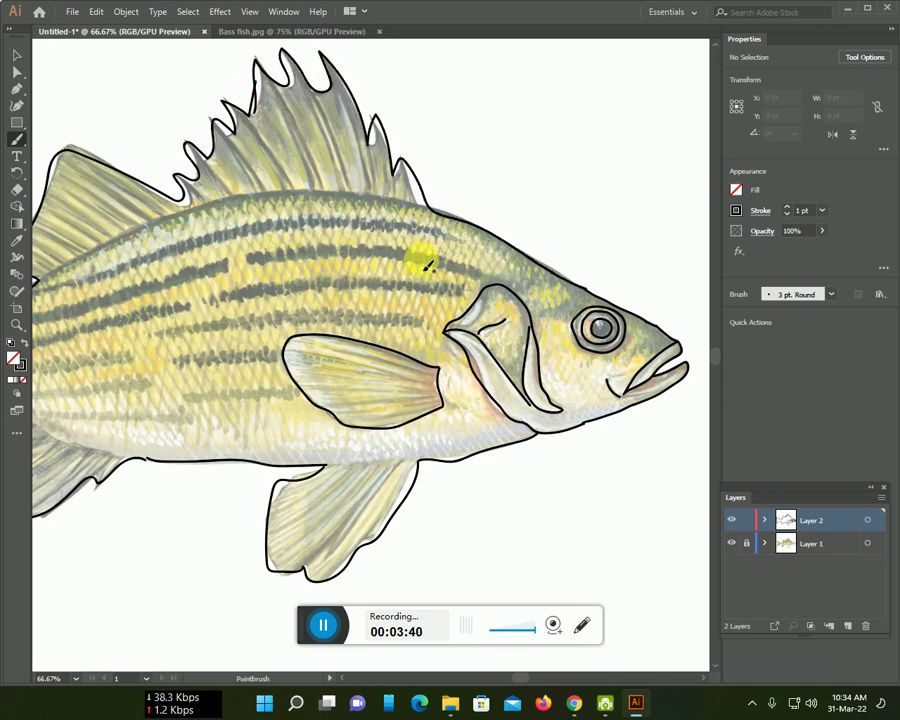
{"action": "scroll", "coordinate": [424, 261], "scroll_direction": "down", "scroll_amount": 2}
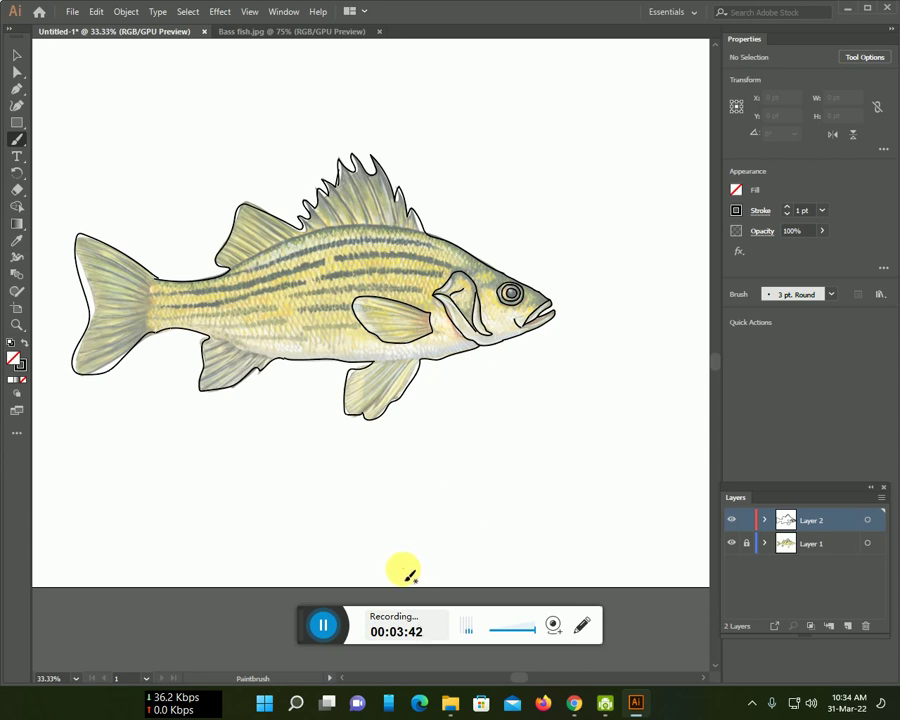